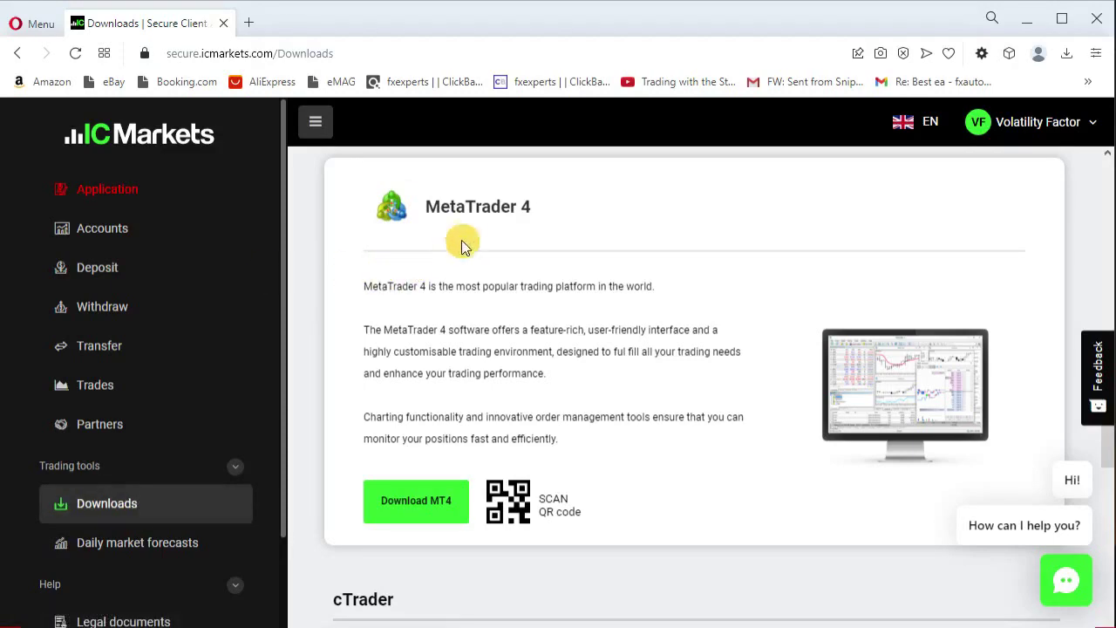
Scroll the IC Markets Downloads page to find the MetaTrader 4 download
scroll(467, 224, down, 1)
scroll(468, 223, up, 1)
scroll(466, 230, up, 6)
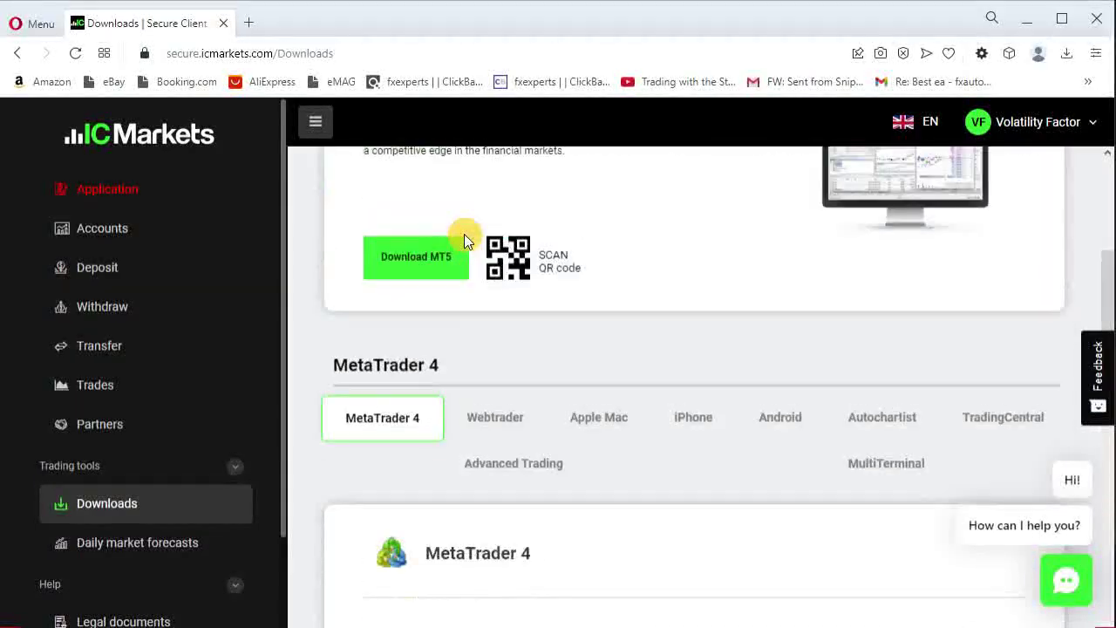
scroll(468, 236, down, 3)
scroll(467, 235, down, 3)
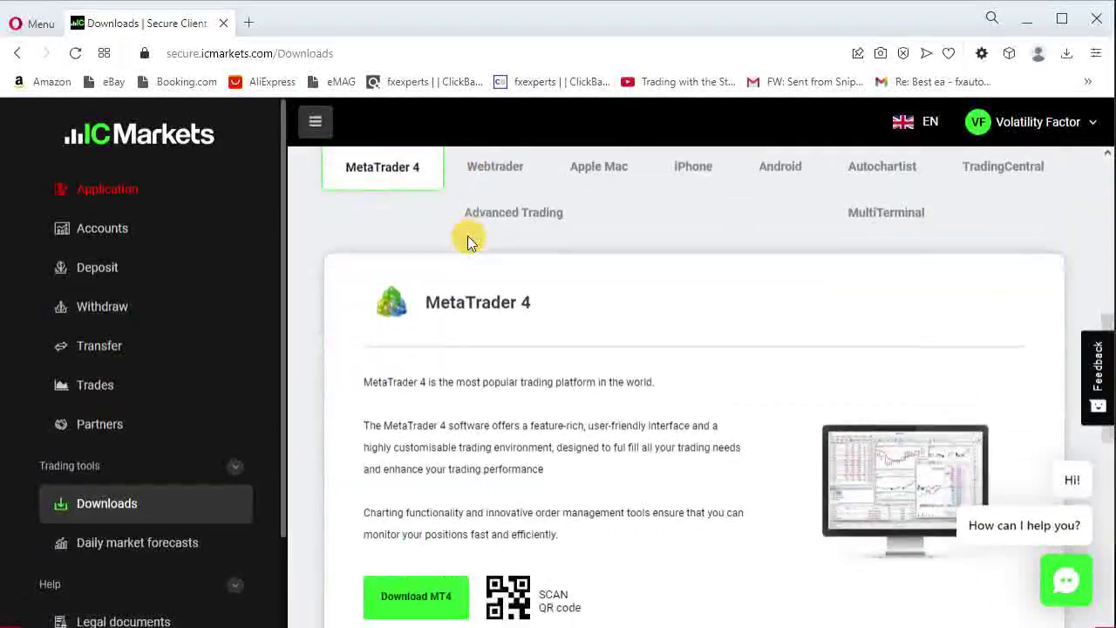
drag(548, 307, 476, 331)
scroll(473, 306, up, 5)
scroll(471, 327, down, 5)
click(476, 332)
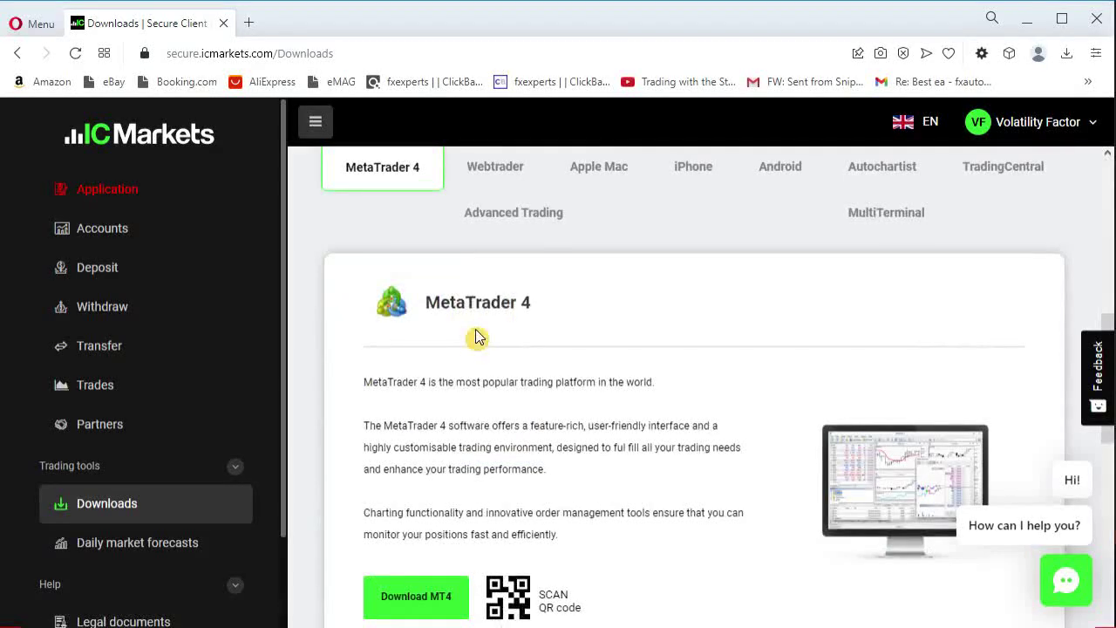
scroll(474, 327, down, 1)
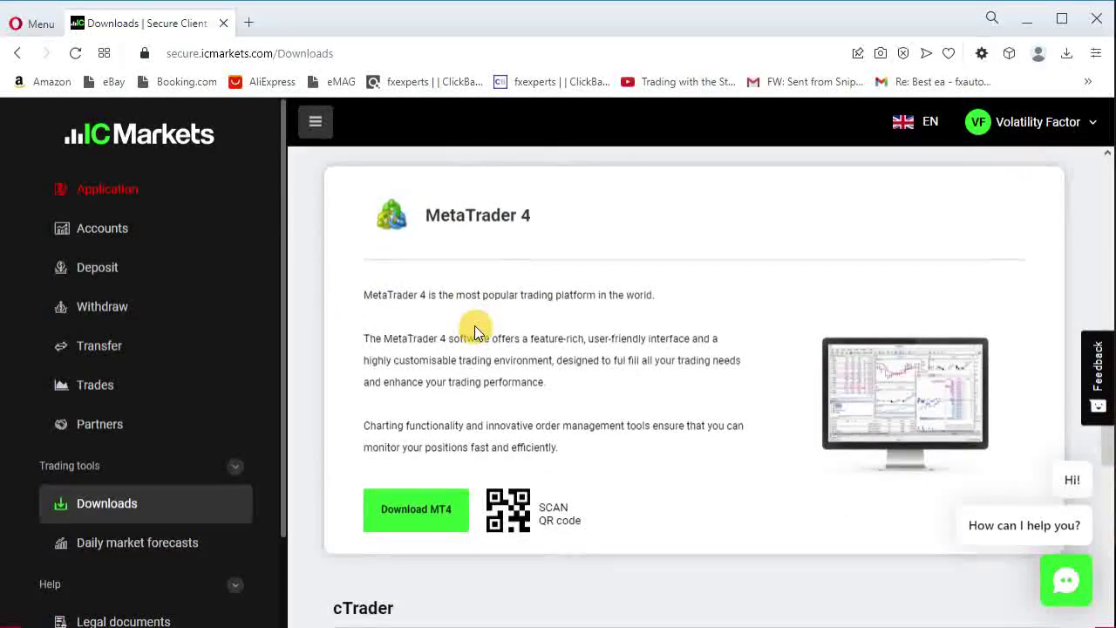
Download icmarketssc4setup.exe into Downloads and run it from the download popup
click(415, 518)
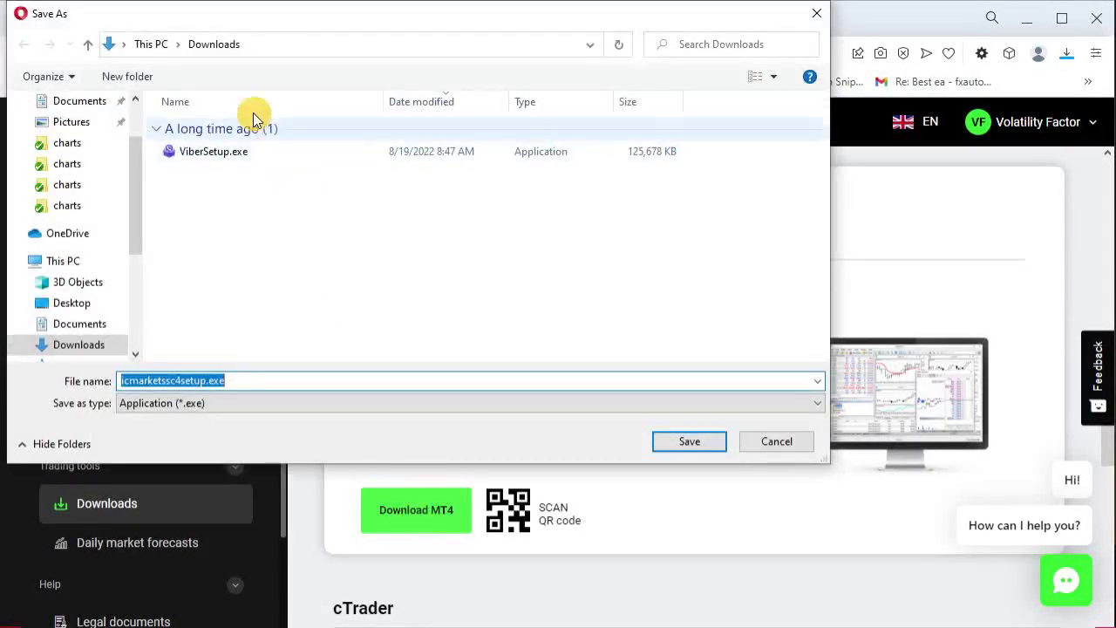
click(718, 443)
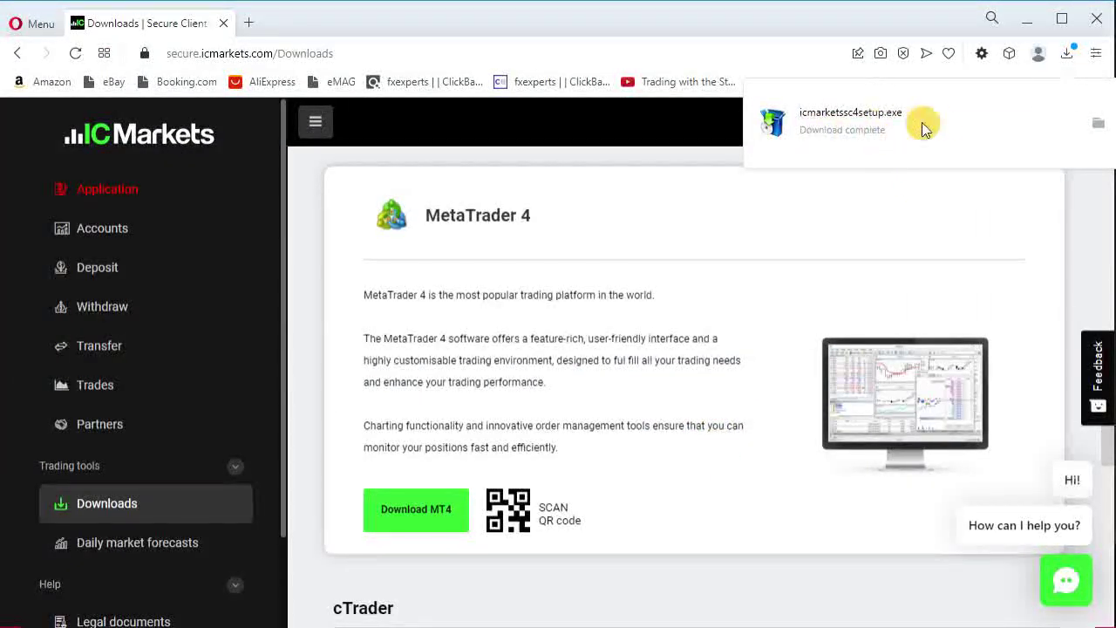
click(838, 127)
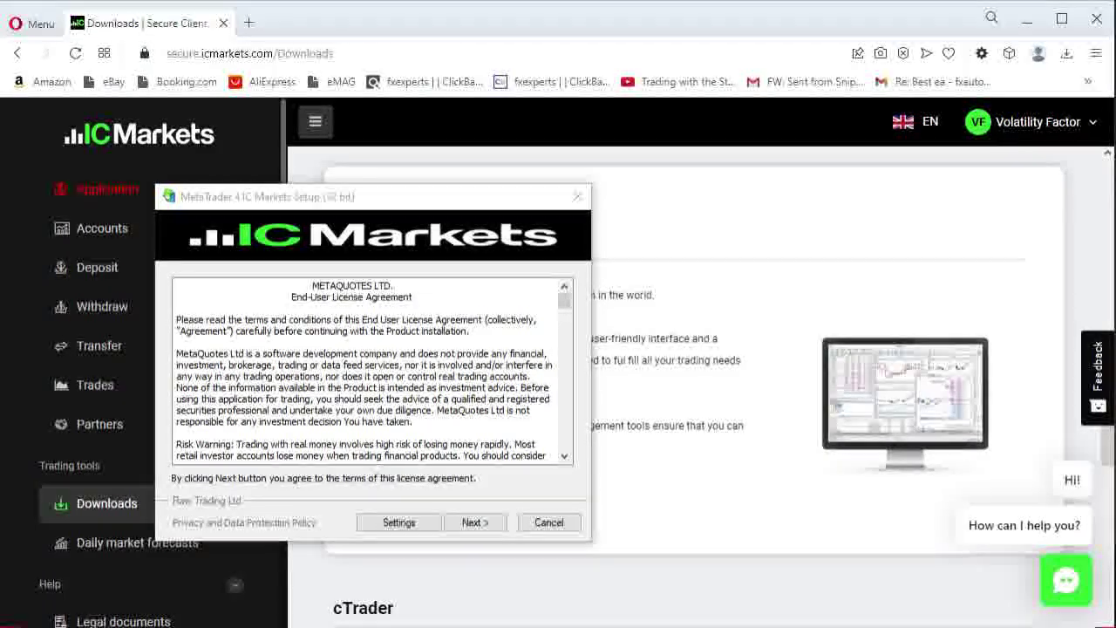
Bring the MetaTrader 4 IC Markets Setup window, showing the licence agreement, to the front
click(472, 523)
In Settings, set the install folder to a new folder 'Test 9' in G:\MT4 Terminals
click(397, 523)
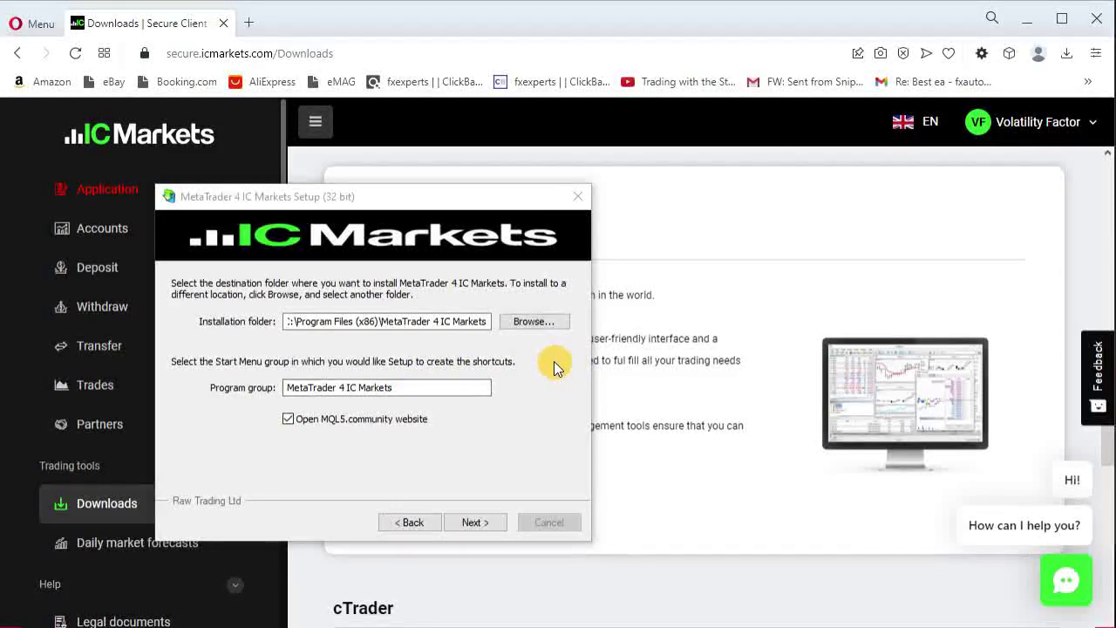
click(542, 323)
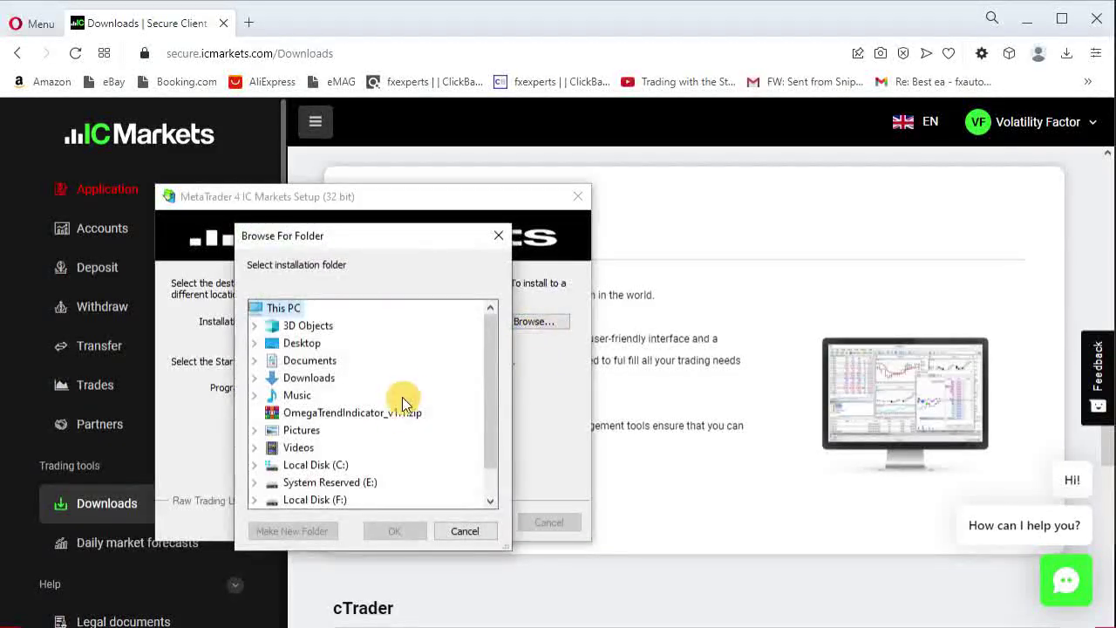
scroll(384, 428, down, 1)
click(338, 485)
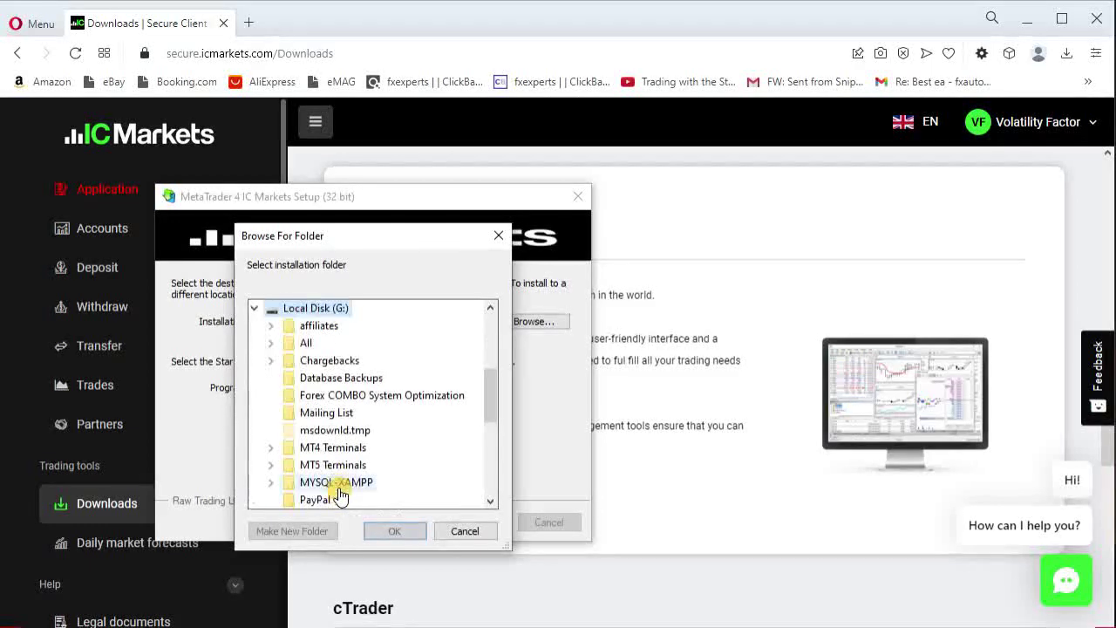
click(346, 448)
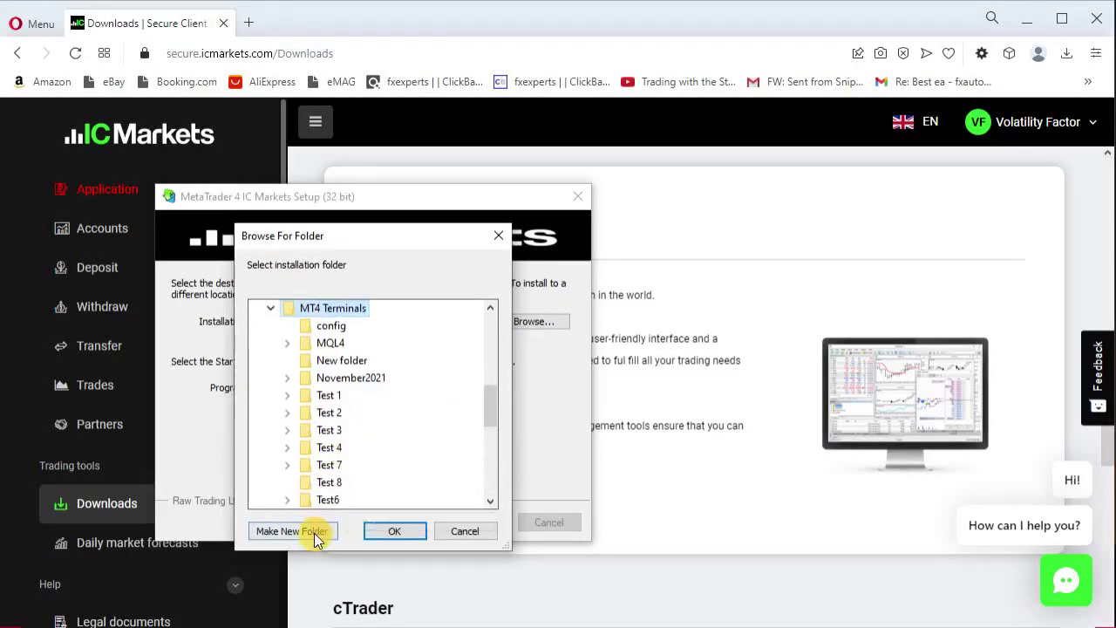
click(314, 529)
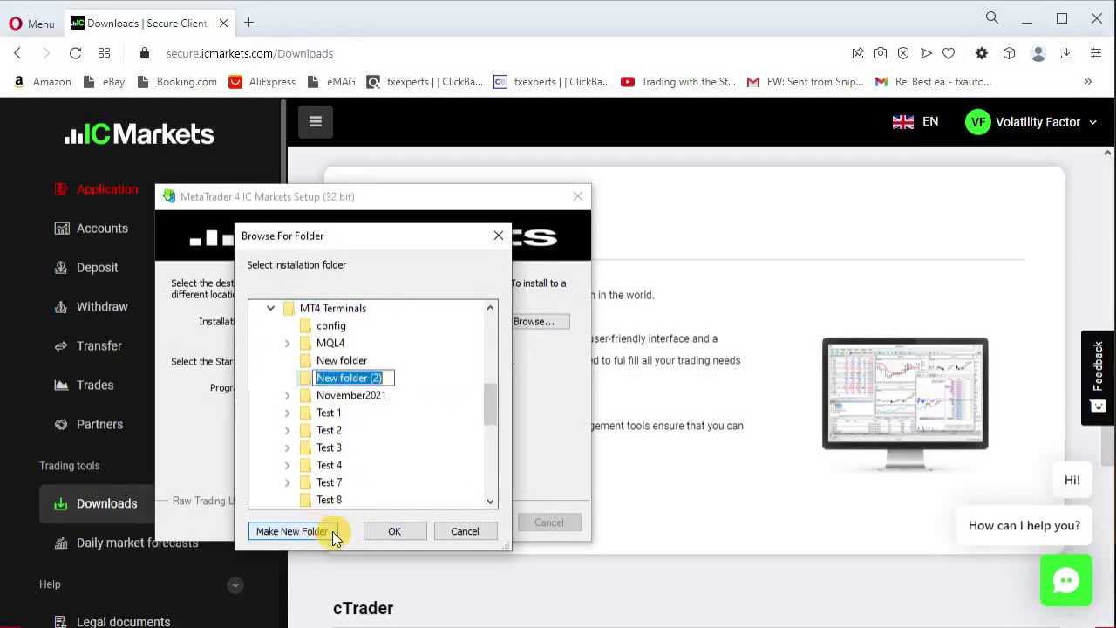
text(Test)
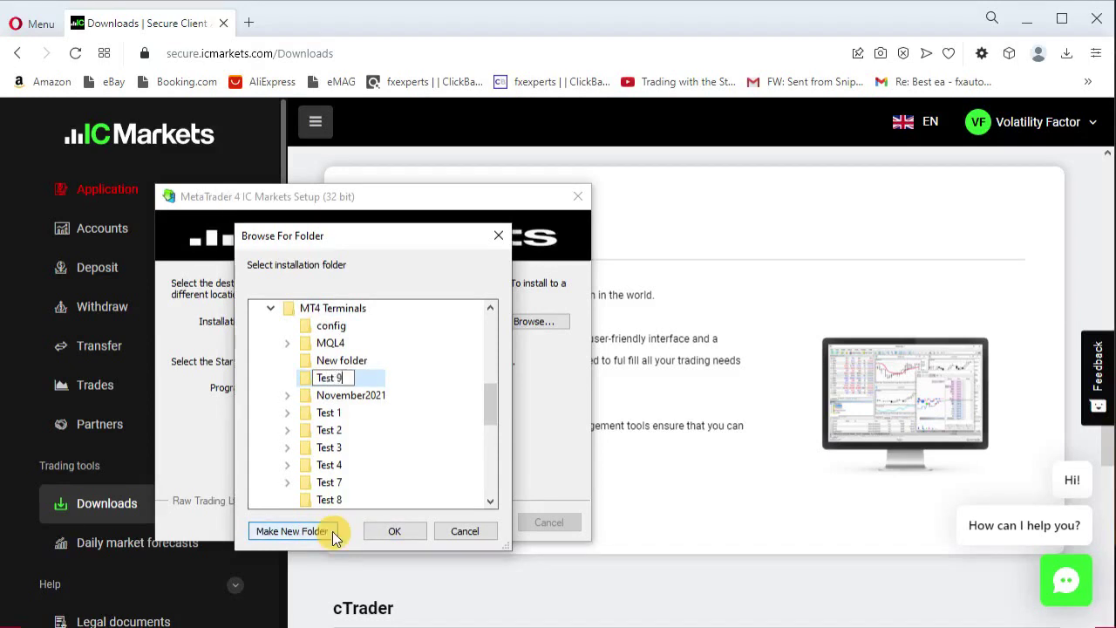
text( 9)
click(406, 539)
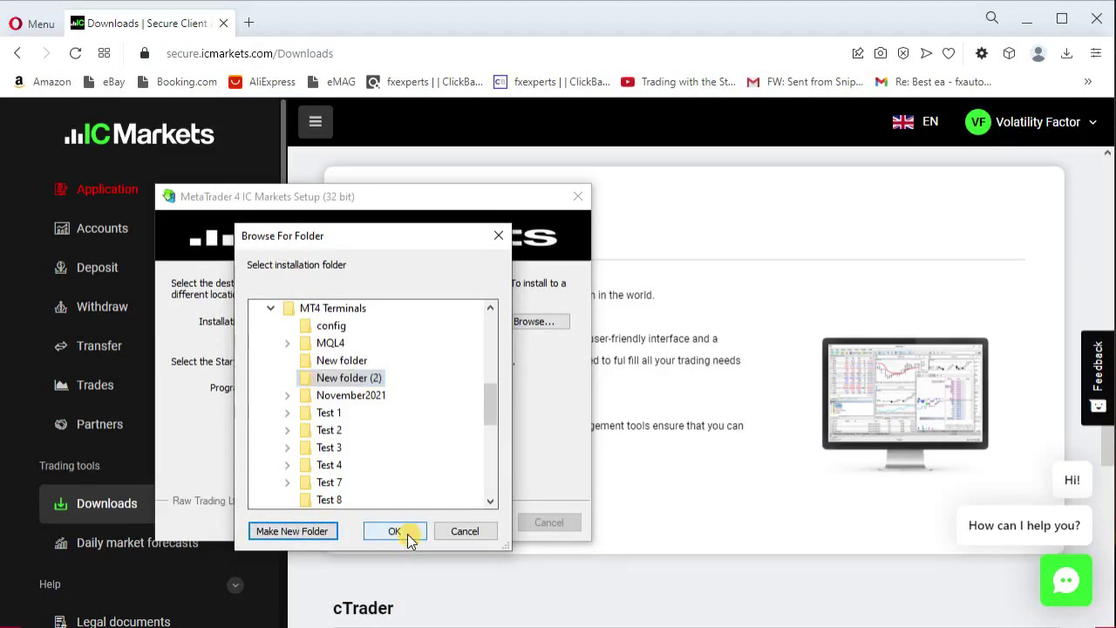
click(410, 539)
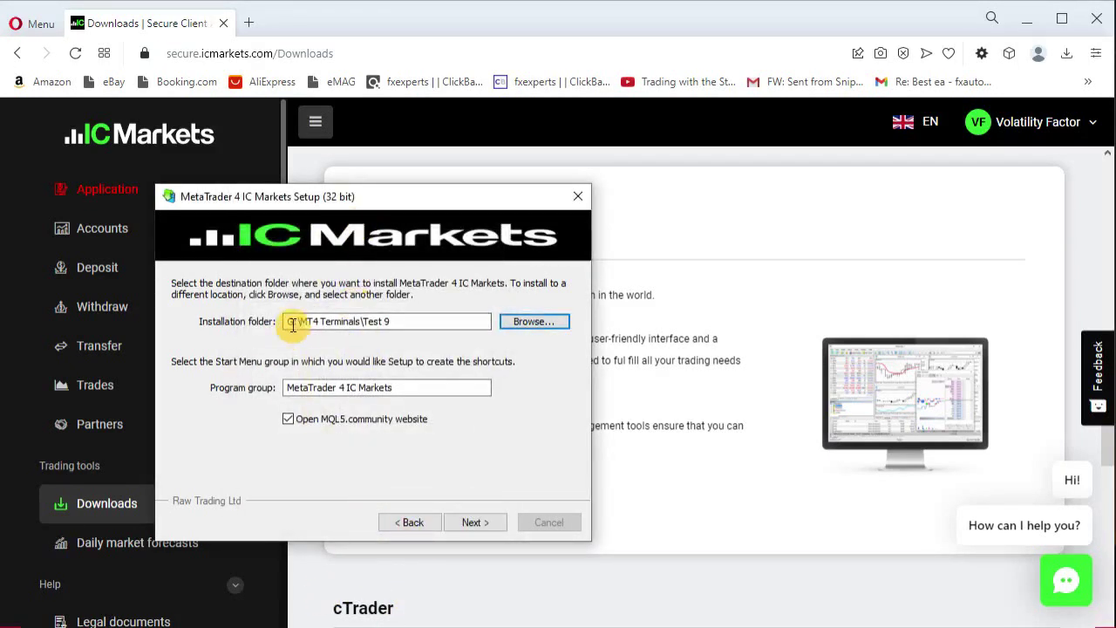
Untick 'Open MQL5.community website' and install into G:\MT4 Terminals\Test 9
click(292, 420)
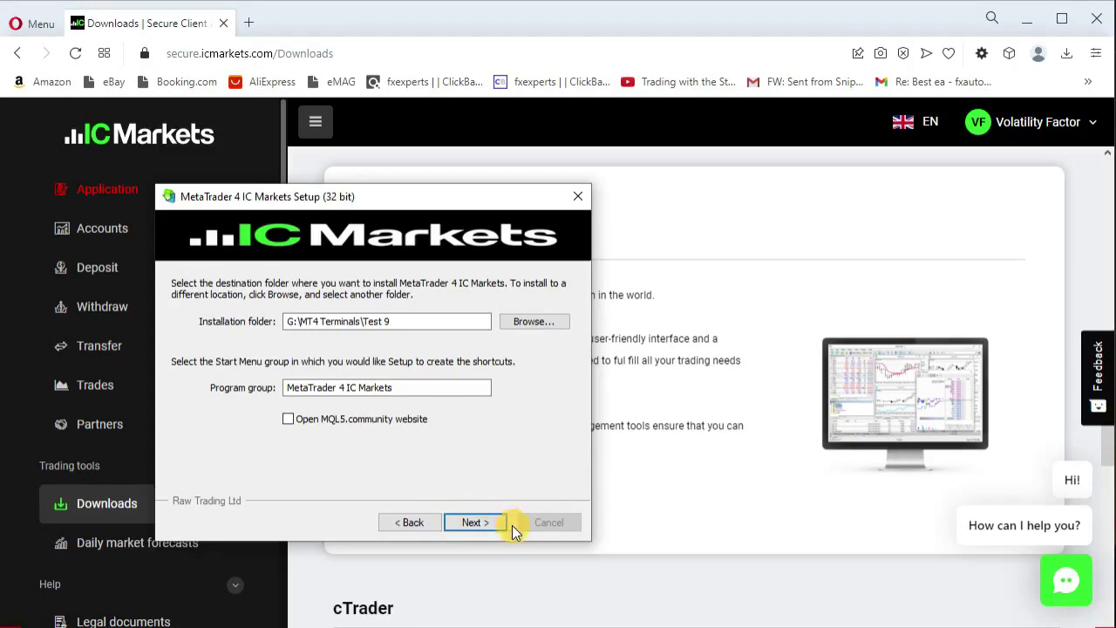
click(472, 523)
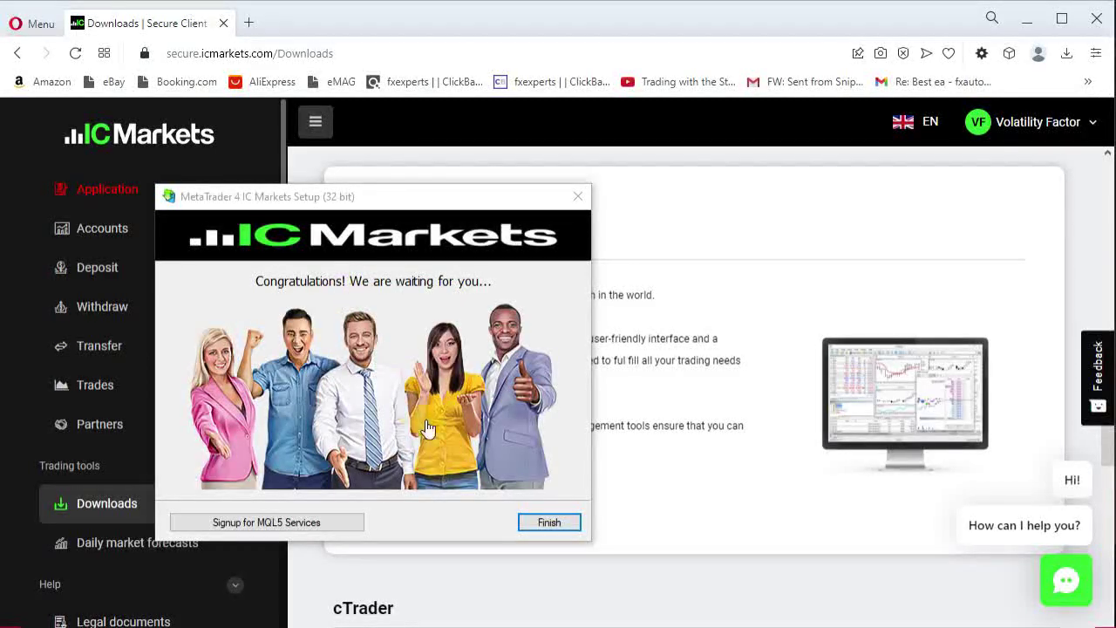
Finish the setup wizard so MetaTrader 4 launches
click(549, 524)
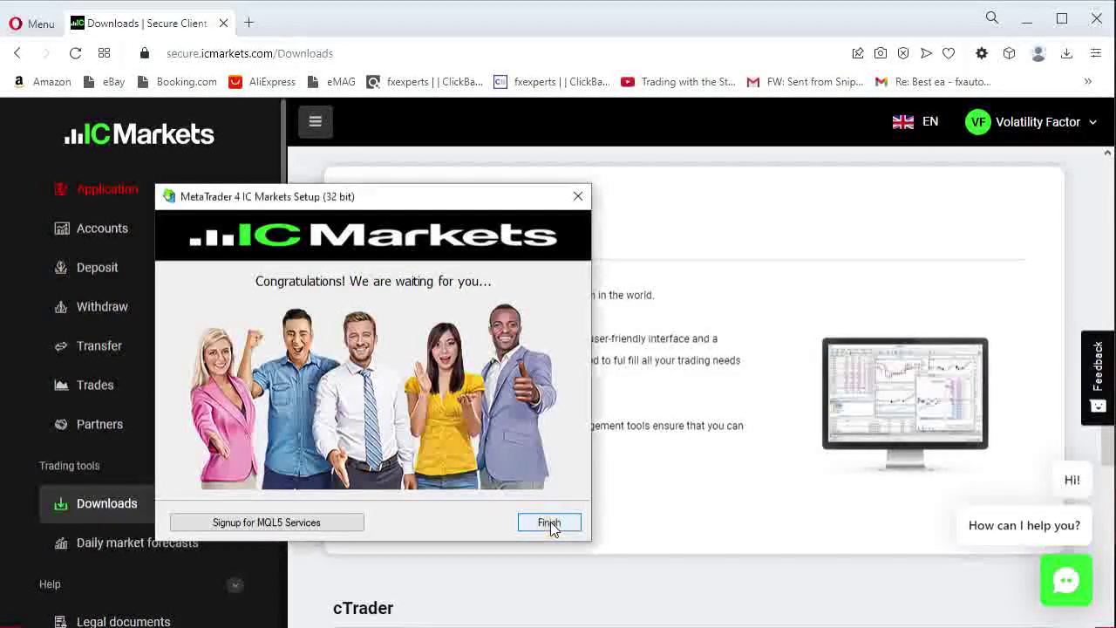
click(550, 523)
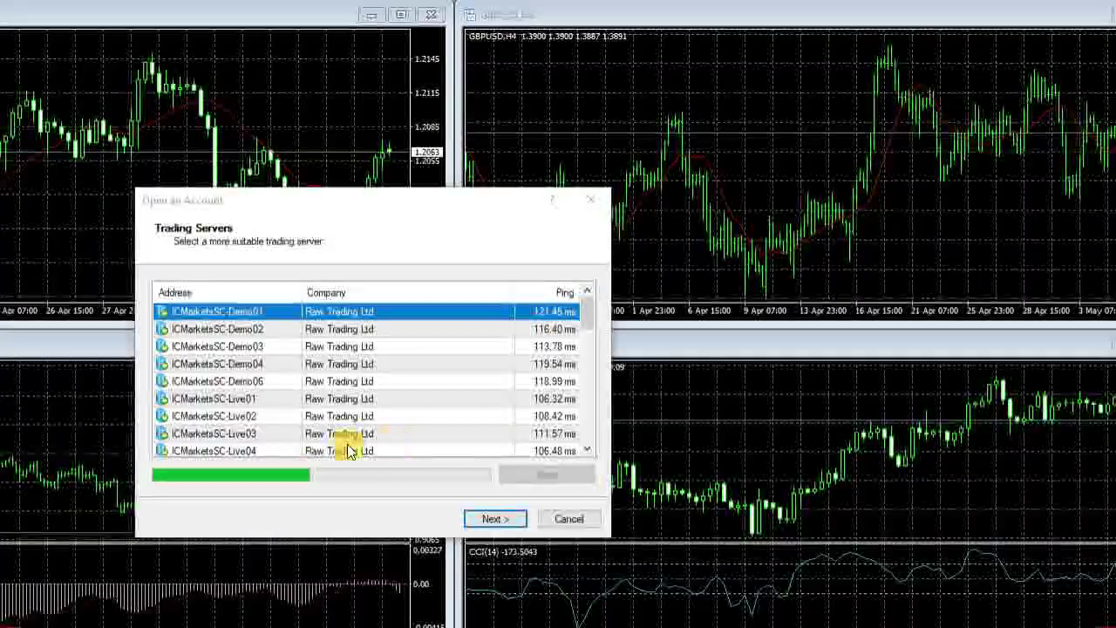
Scroll the scanned IC Markets server list down to ICMarketsSC-Live34
scroll(347, 447, down, 4)
scroll(341, 449, down, 3)
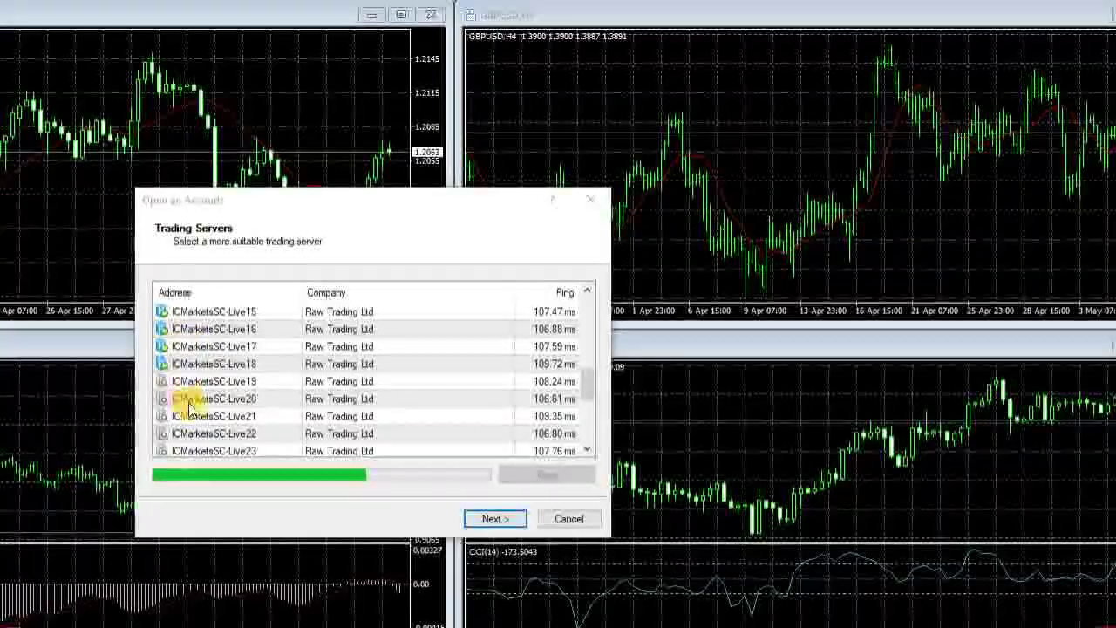
scroll(190, 438, down, 4)
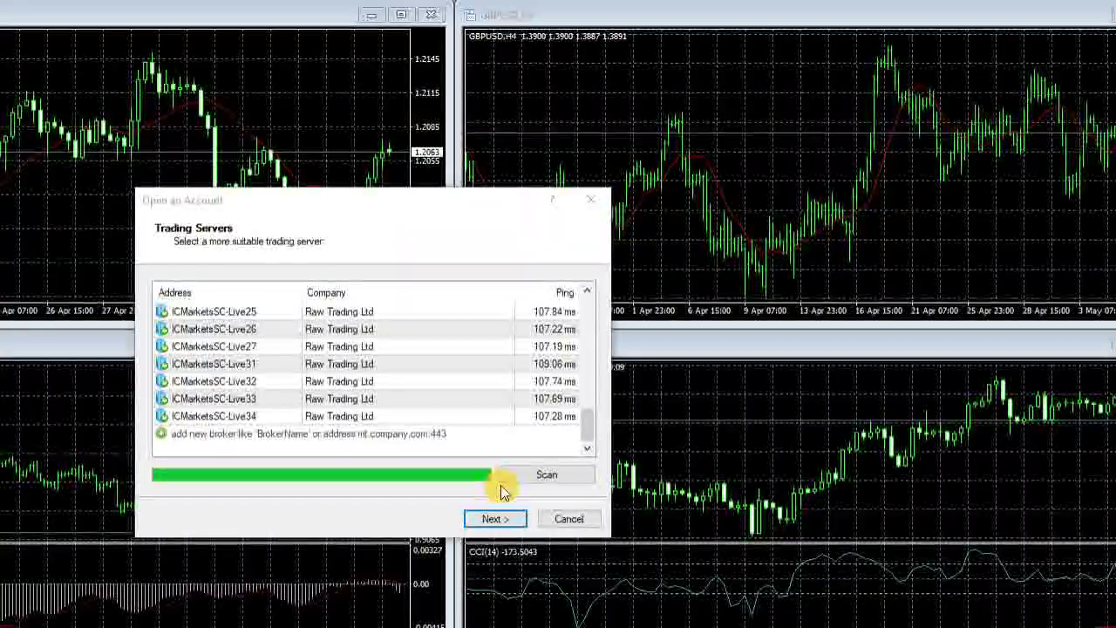
Close the server list and Open an Account wizard, then log in to the ICMarketsSC-Demo02 demo account
click(581, 522)
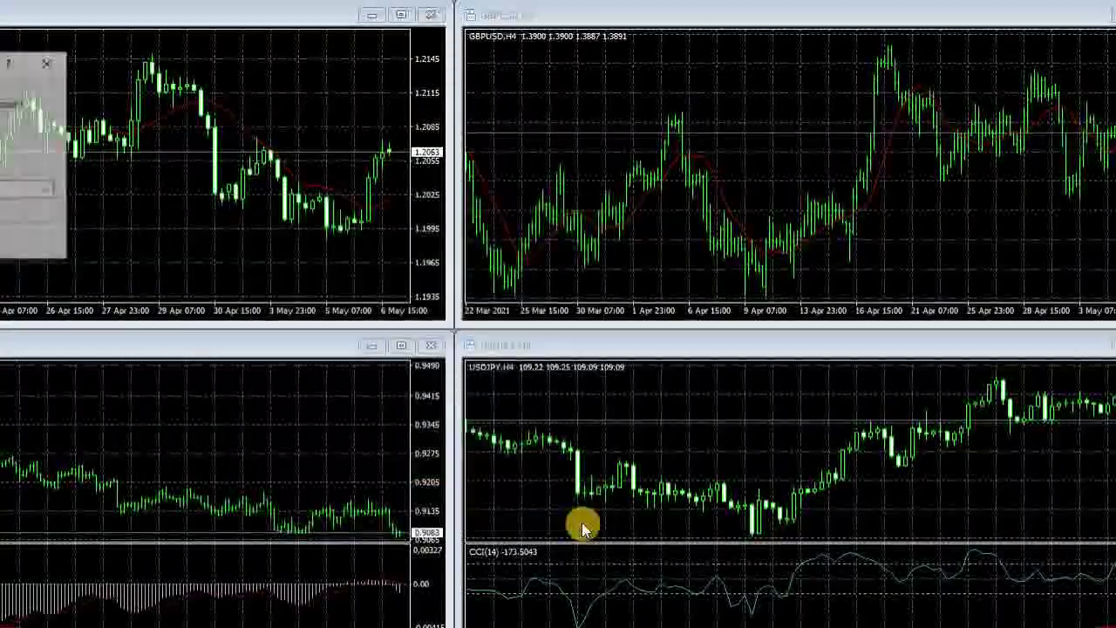
click(50, 63)
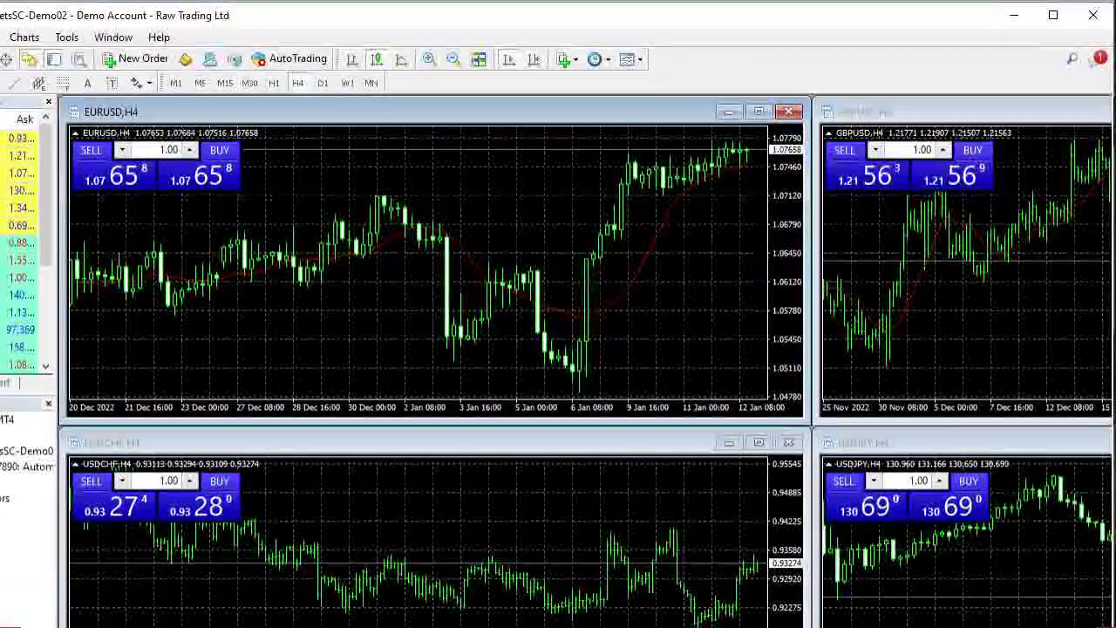
Show the Terminal panel with Ctrl+T and enlarge the MetaTrader 4 window
key(ctrl+t)
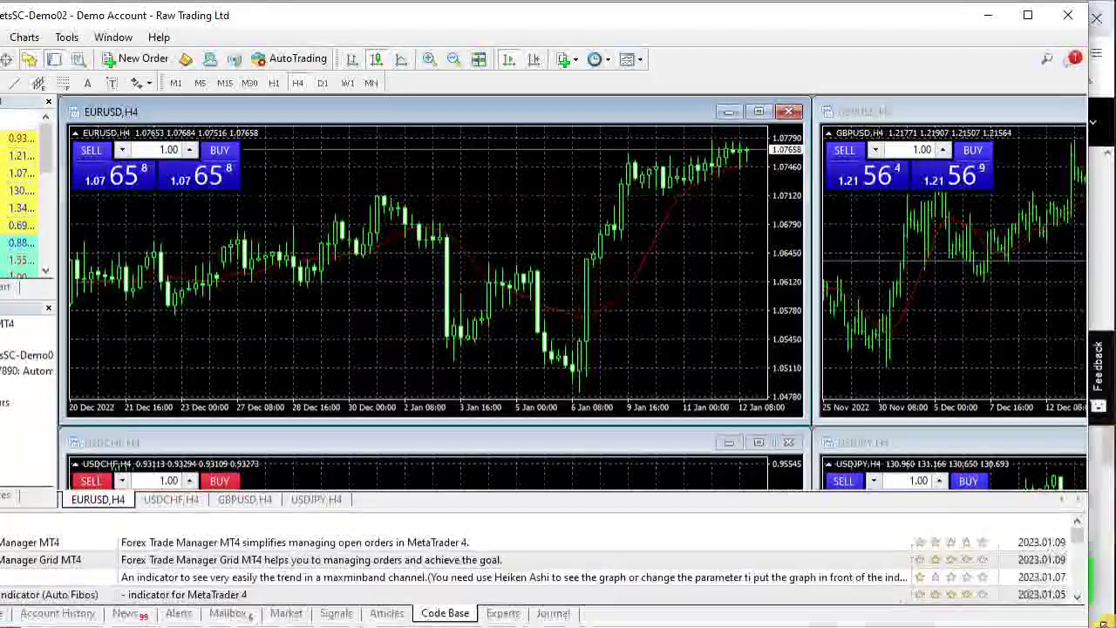
drag(1107, 620, 1109, 618)
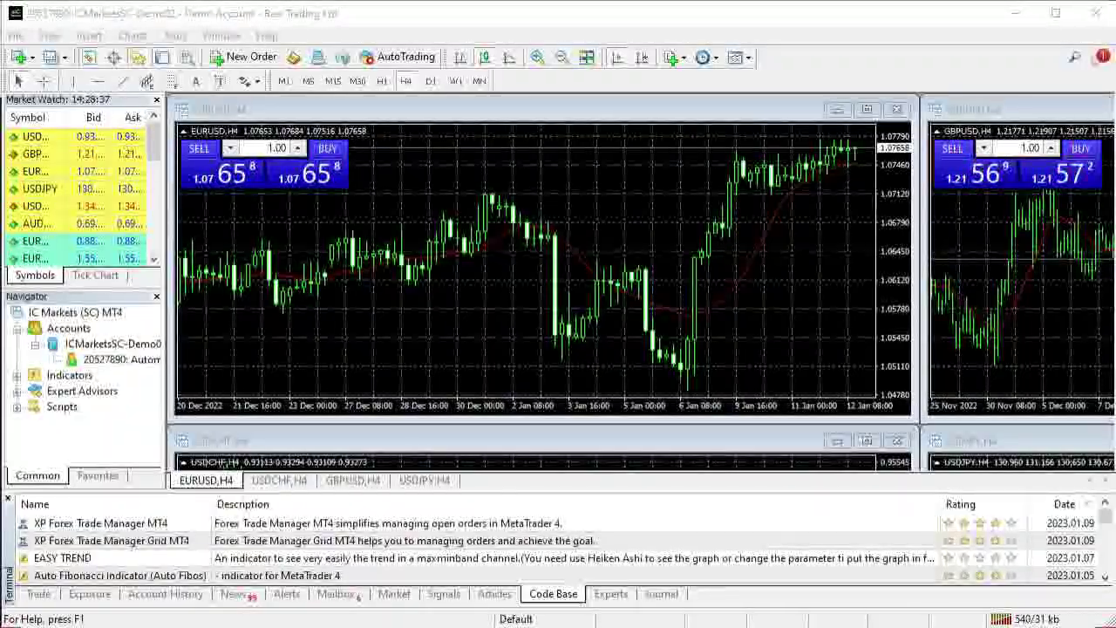
click(33, 143)
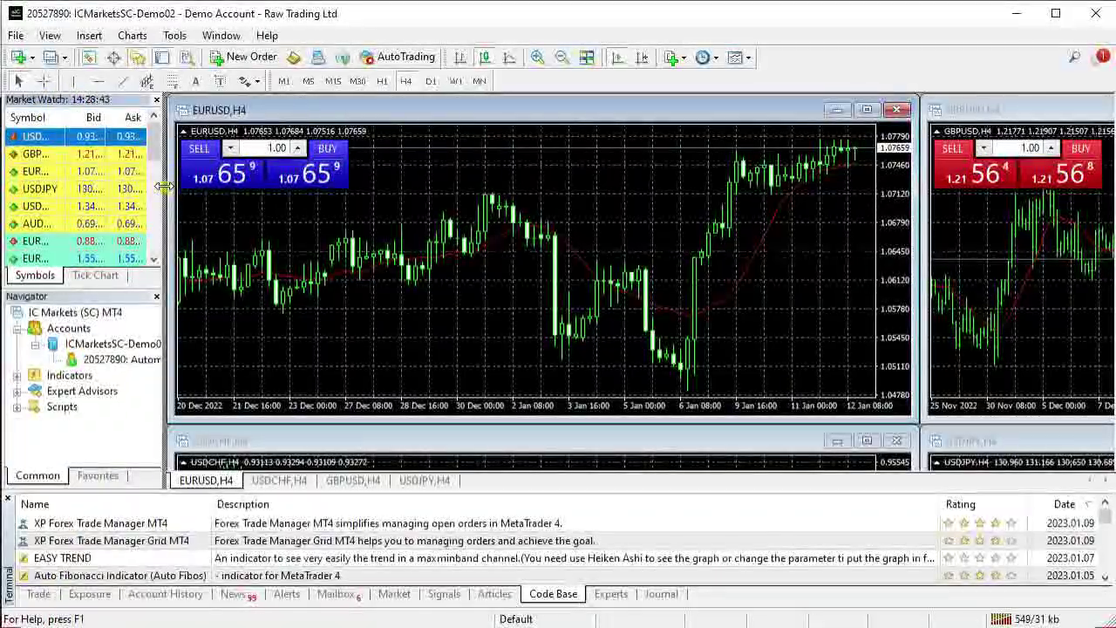
Choose Show All from the Market Watch context menu and scroll the symbol list
right_click(50, 156)
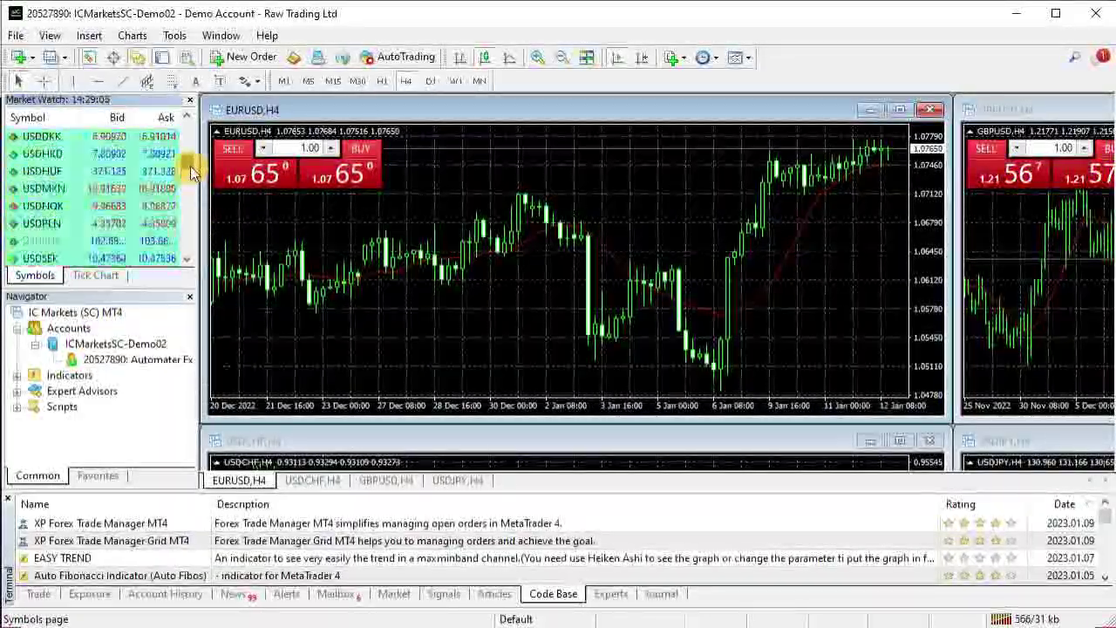
drag(194, 150, 196, 134)
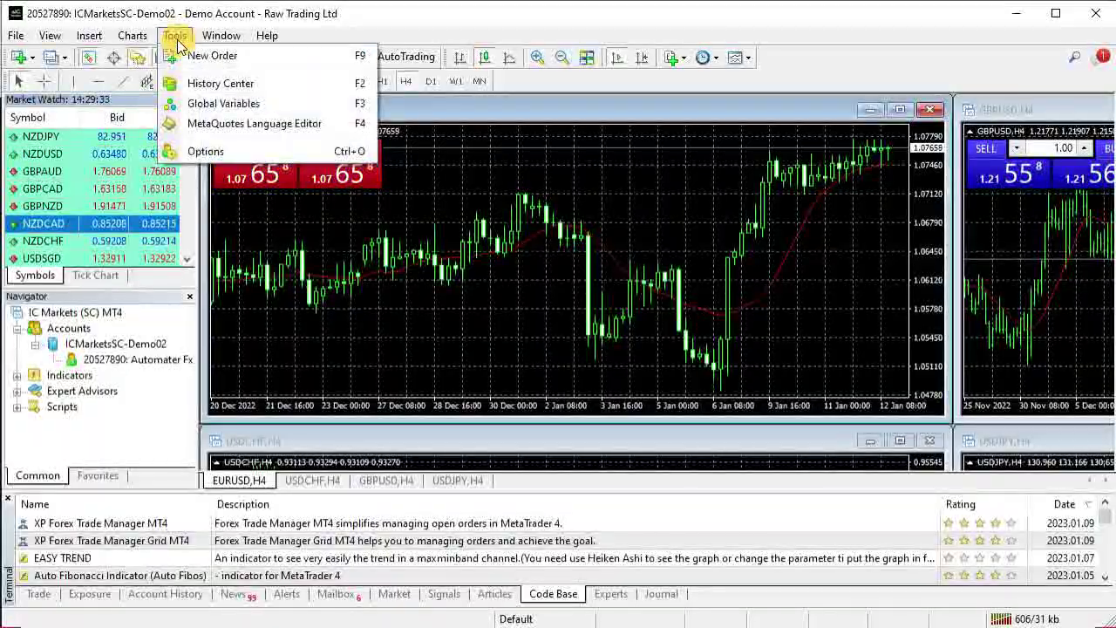
Open Tools > Options at the Server settings for ICMarketsSC-Demo02
click(206, 152)
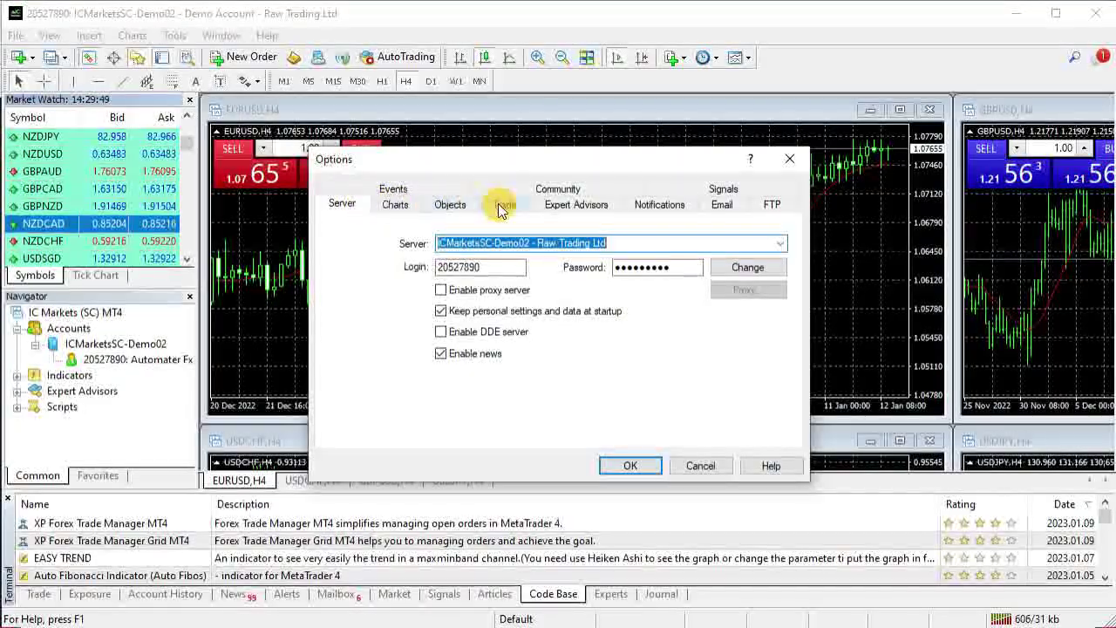
Enable automated trading and DLL imports, keep automation on through account and profile changes, and save
click(581, 210)
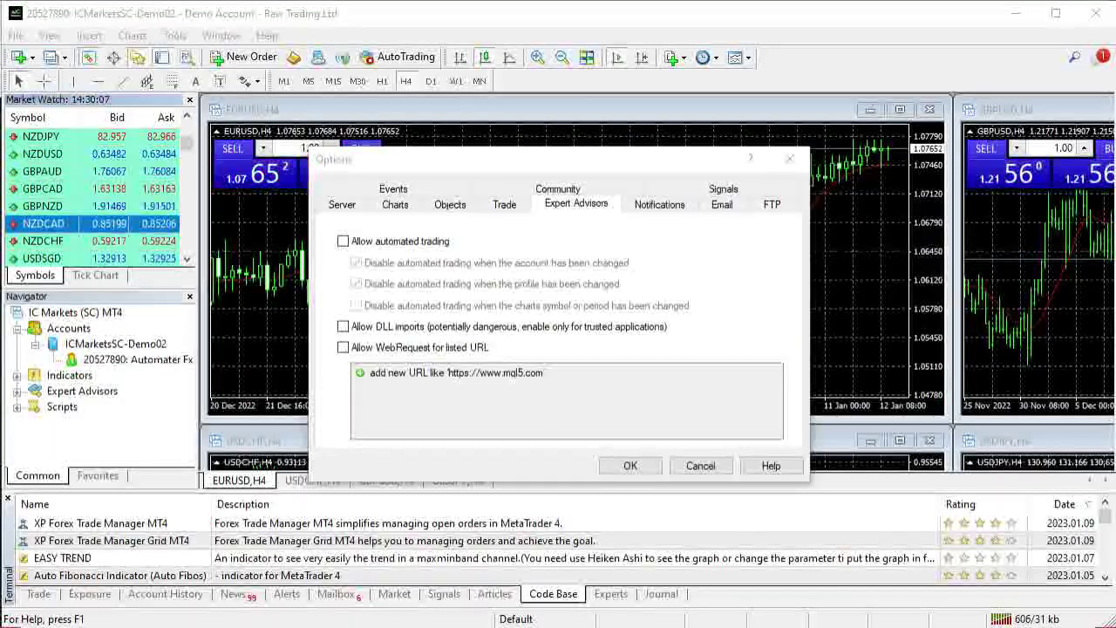
click(344, 243)
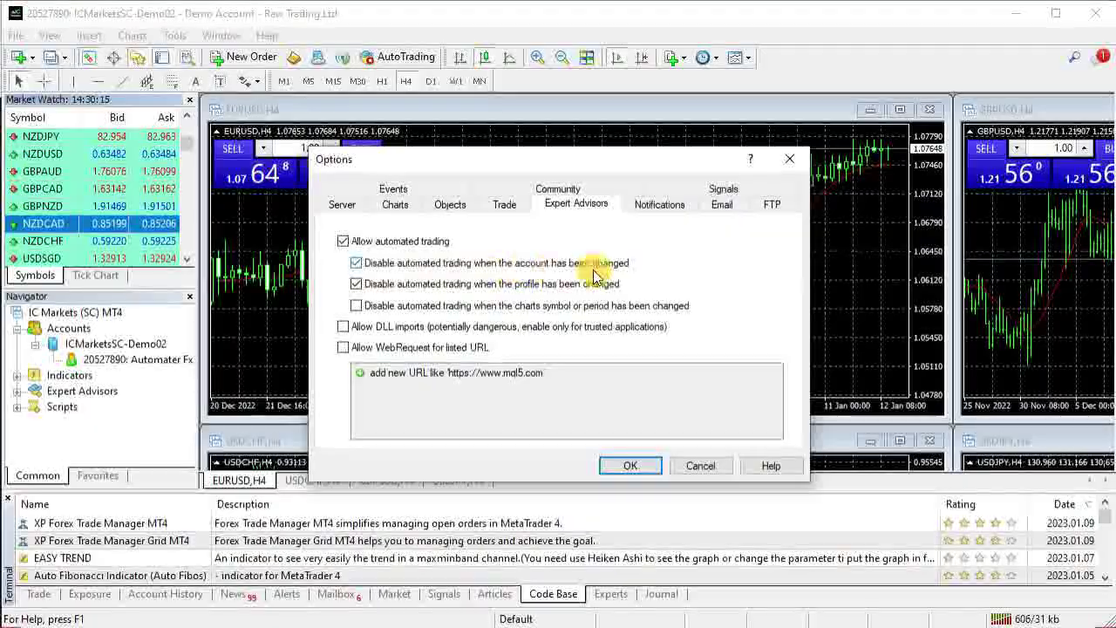
click(356, 265)
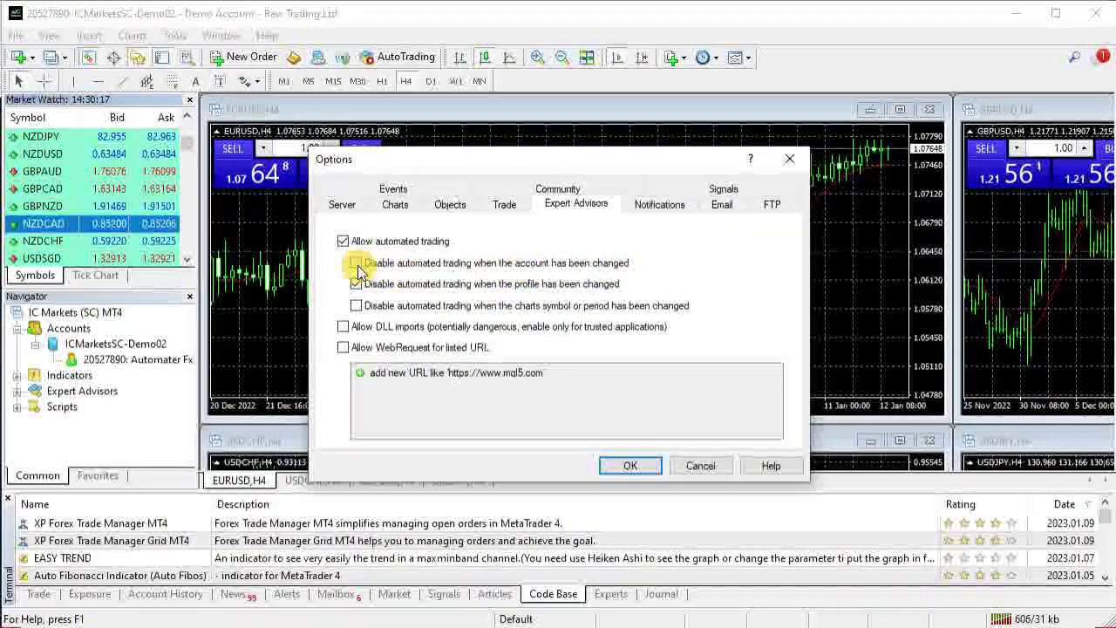
click(356, 284)
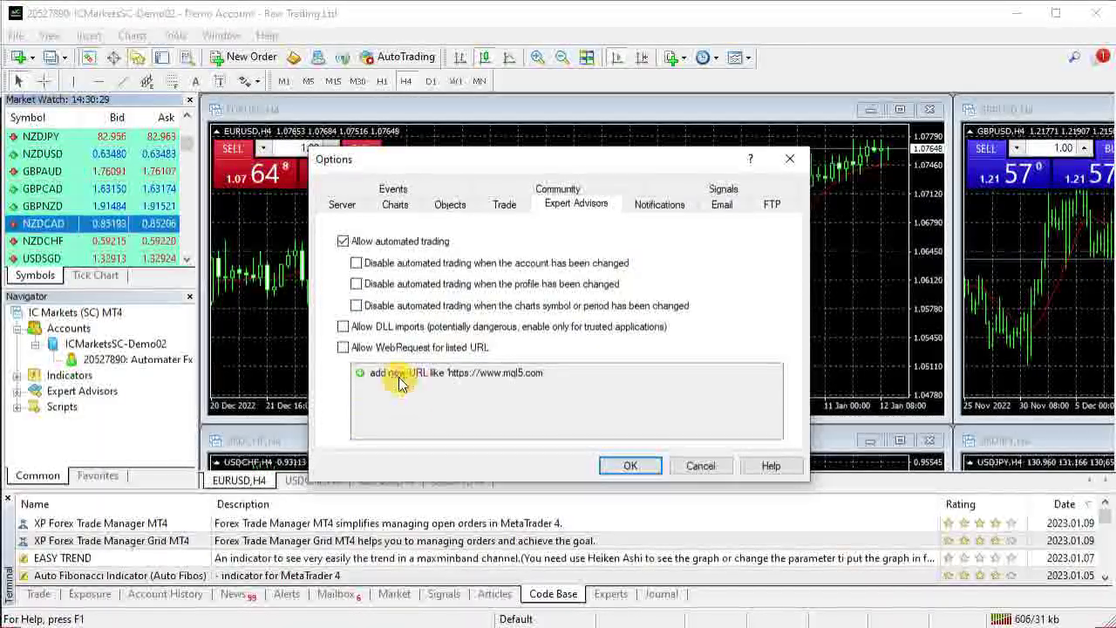
click(344, 327)
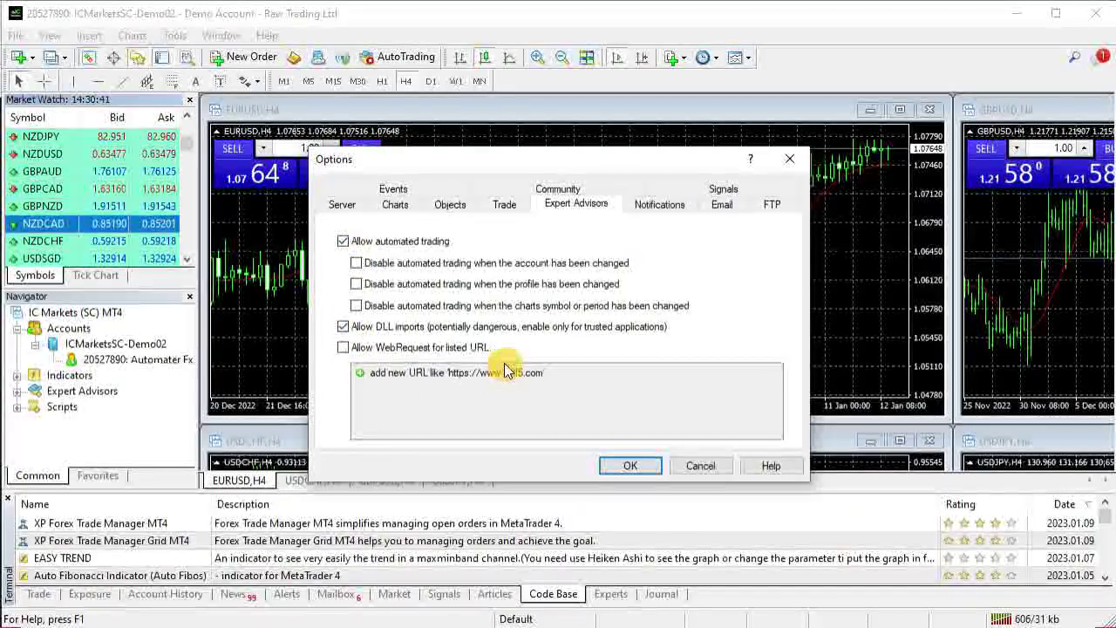
click(641, 467)
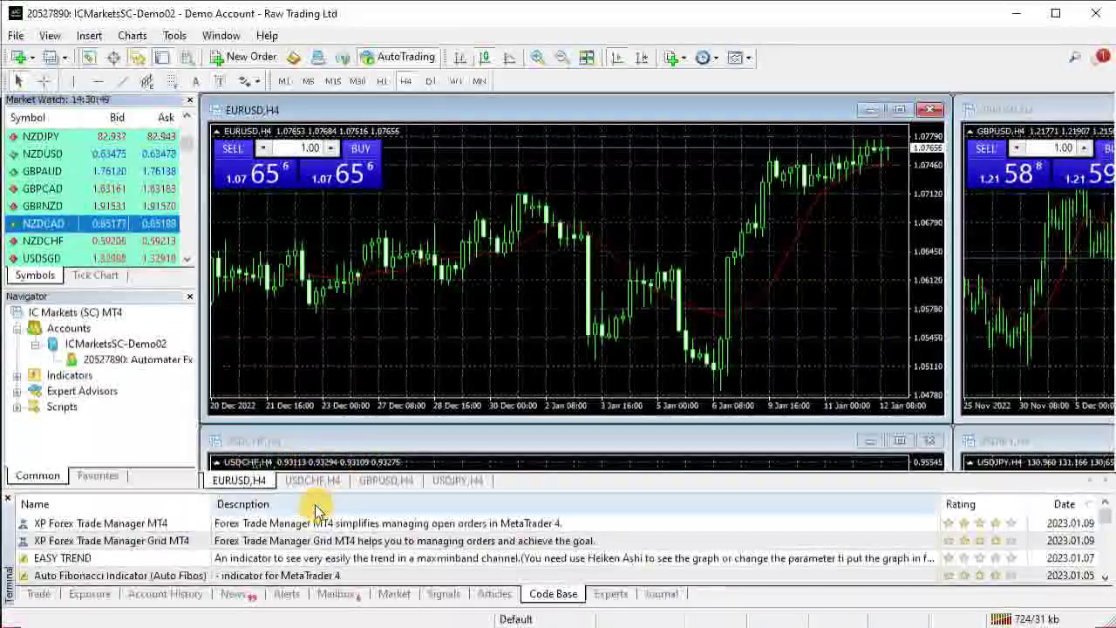
Show the Terminal's Trade tab, then its Account History of closed gbpusd, euraud and eurcad trades
click(38, 597)
click(153, 596)
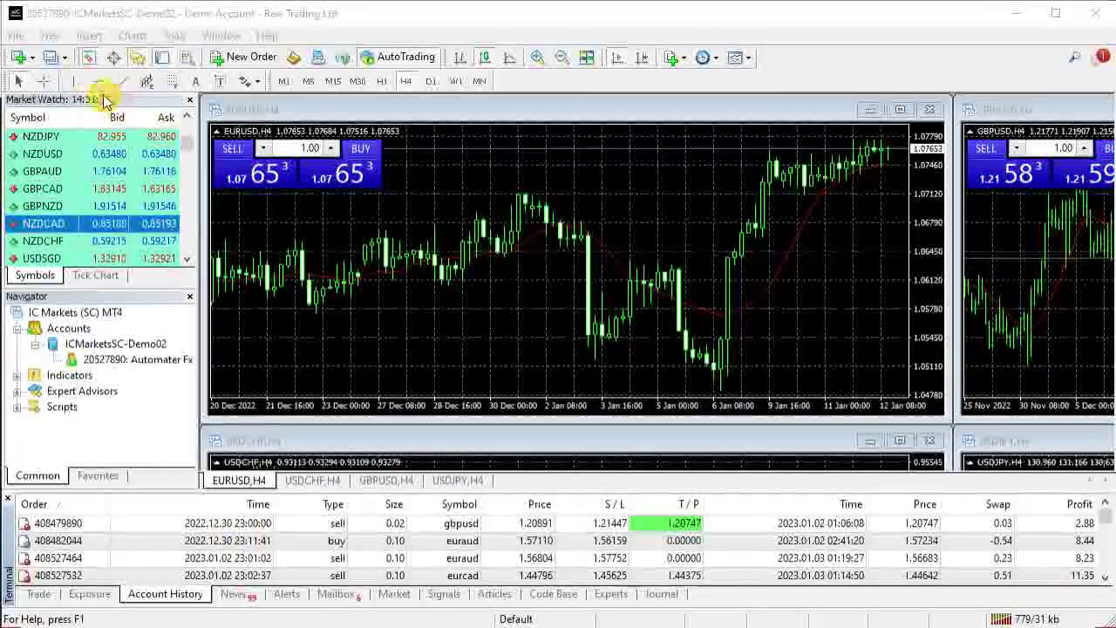
Open the View menu listing the panels that can be shown
click(51, 36)
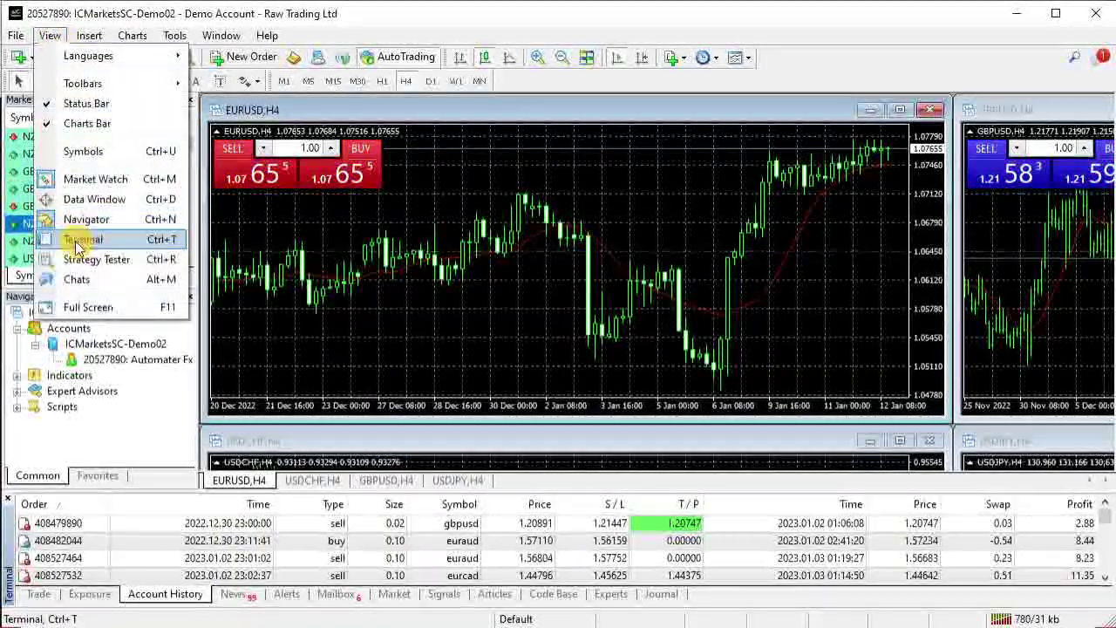